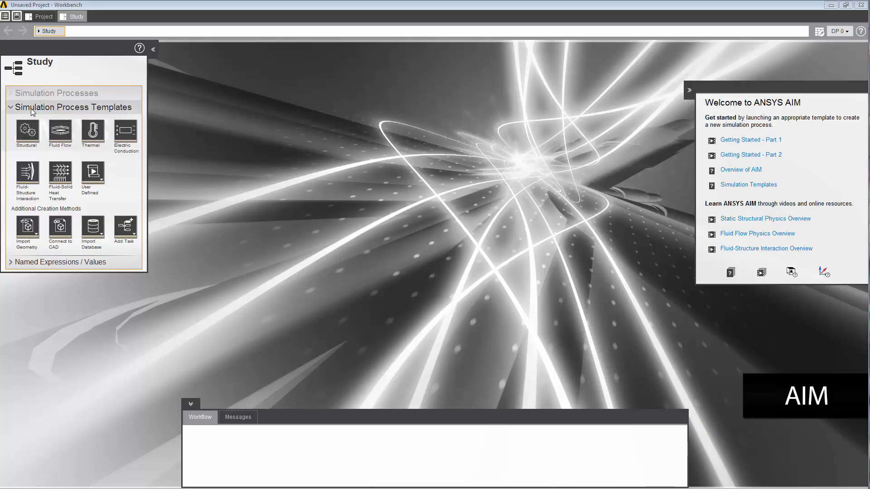
Create a static structural simulation process from the Structural template, with new geometry definition and automatic contact detection
click(26, 143)
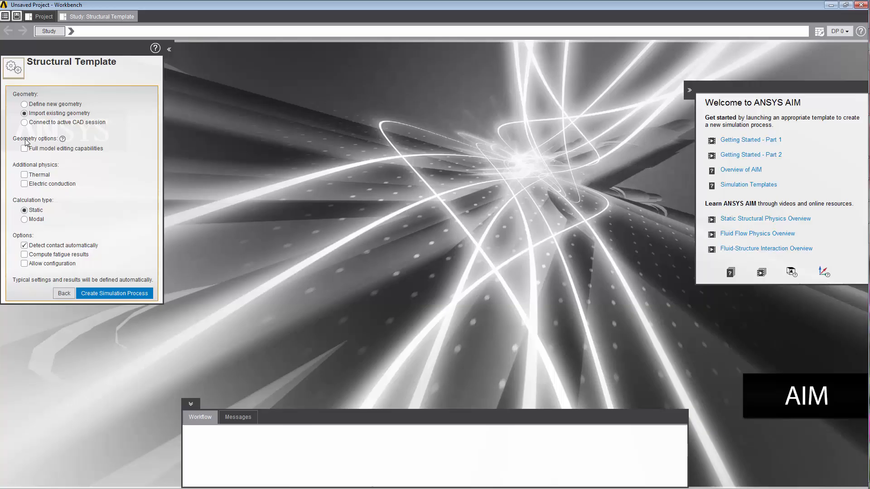
click(25, 105)
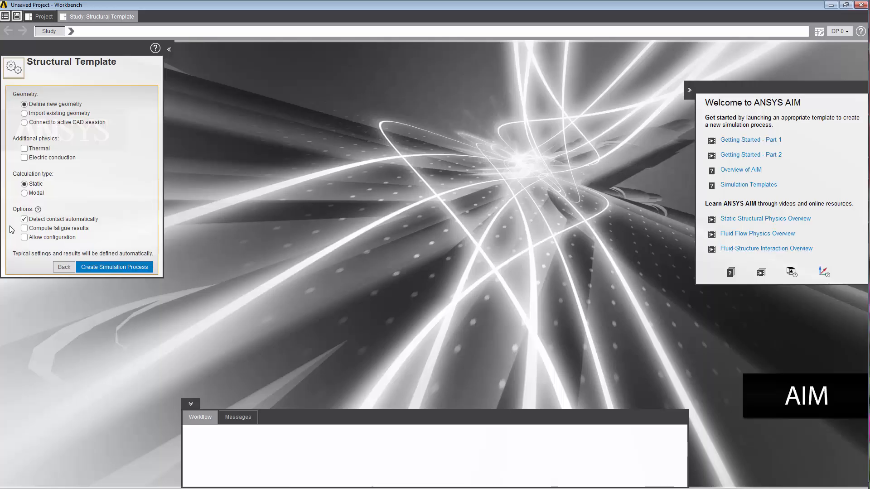
click(103, 268)
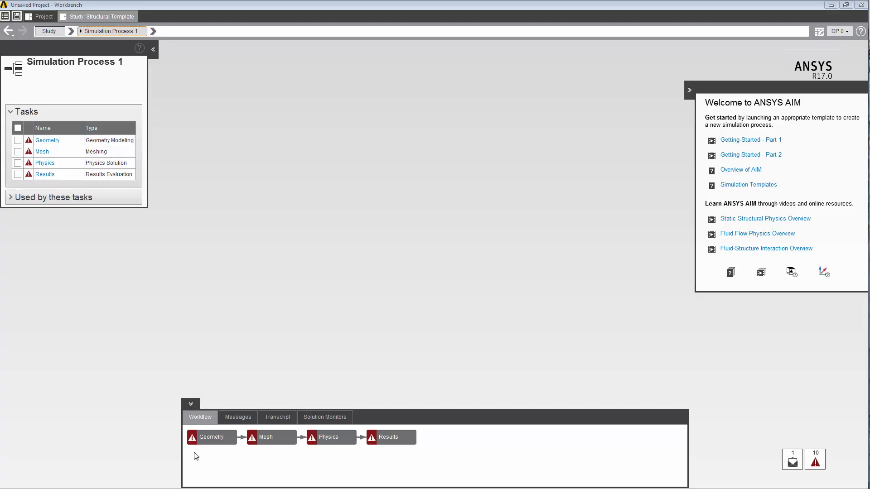
Import the pipe_nx_mm_3_bodies geometry file into the Geometry task
click(199, 439)
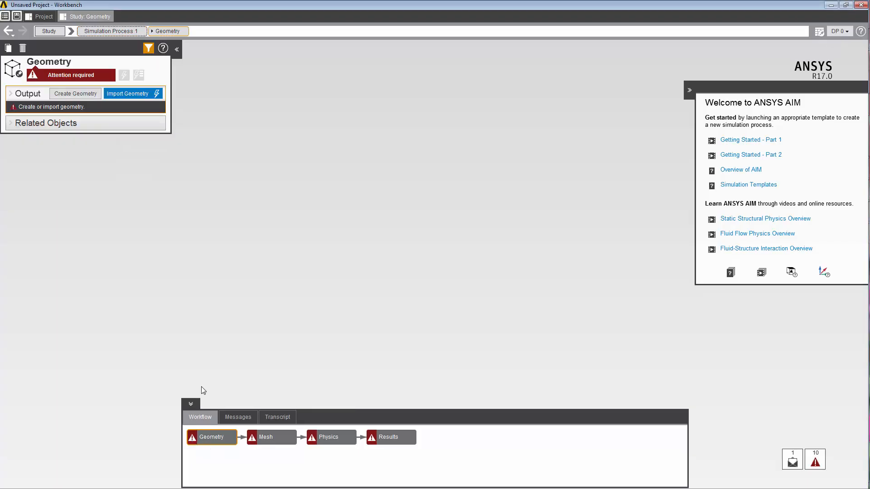
click(128, 92)
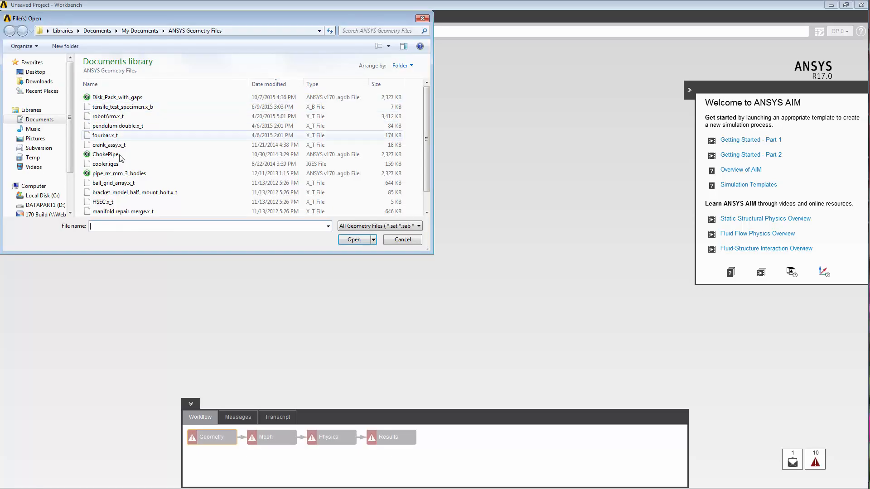
click(120, 175)
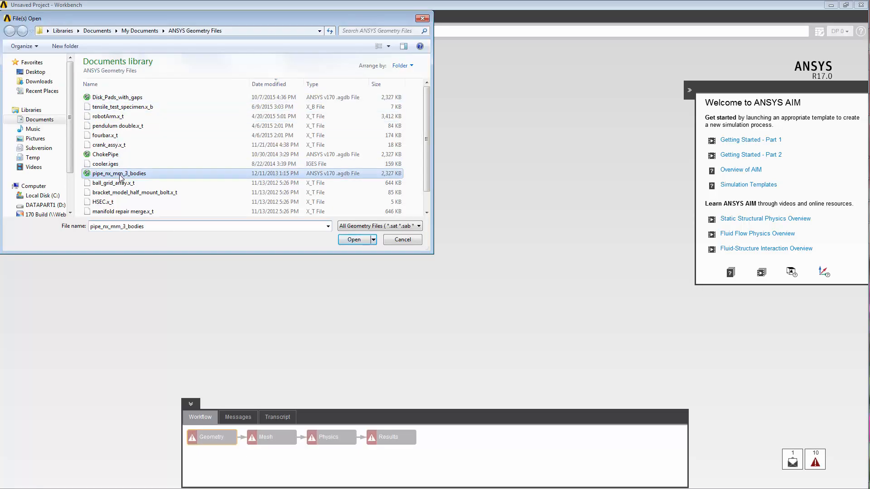
click(350, 241)
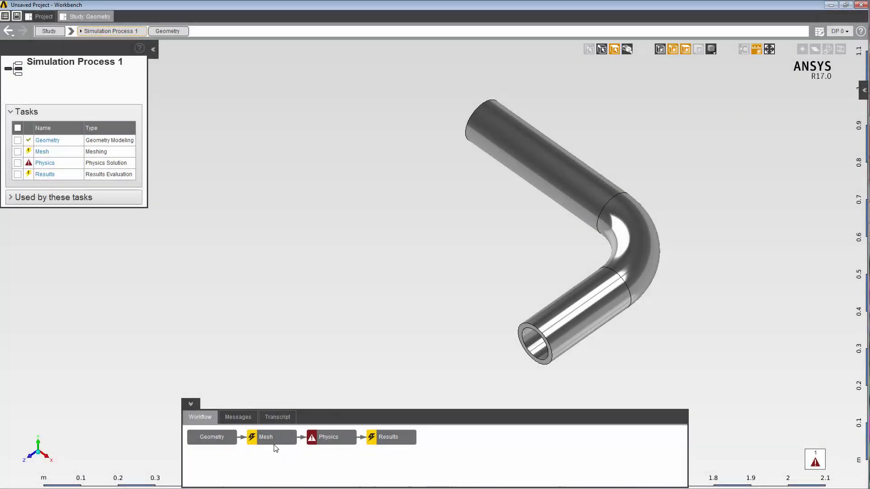
Update the Mesh task and expand the interface conditions of the Physics task
right_click(271, 438)
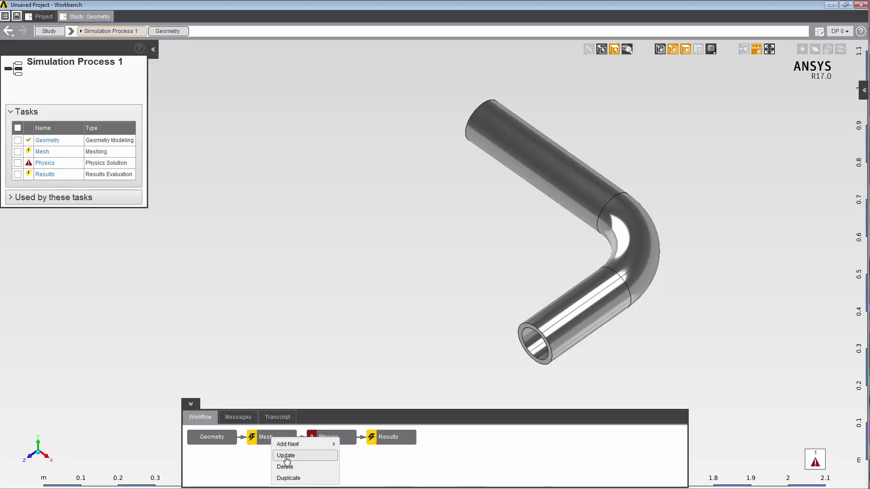
click(285, 455)
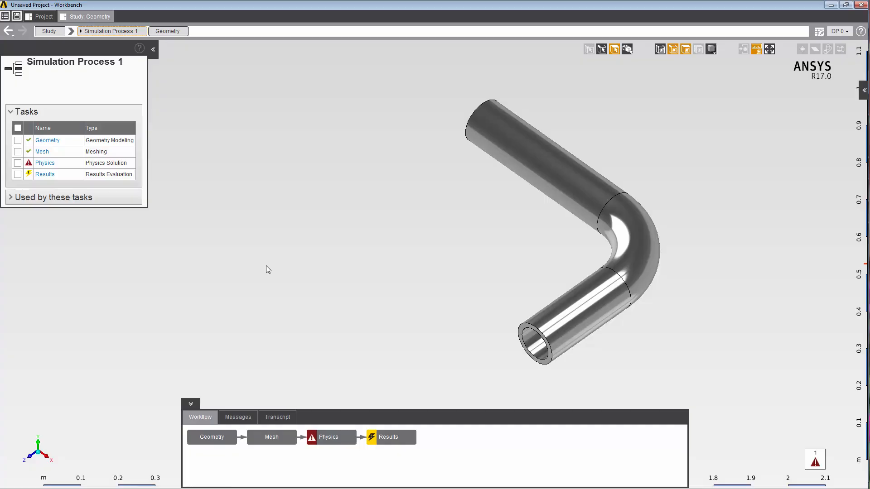
click(332, 441)
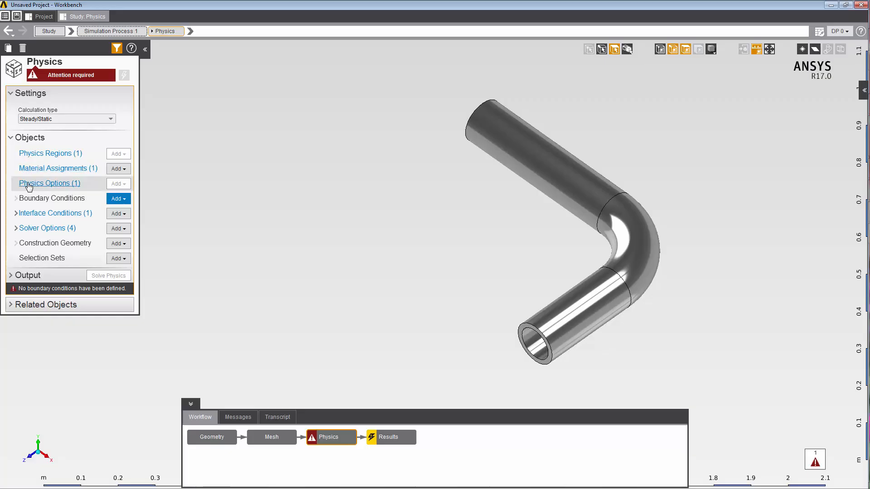
click(16, 213)
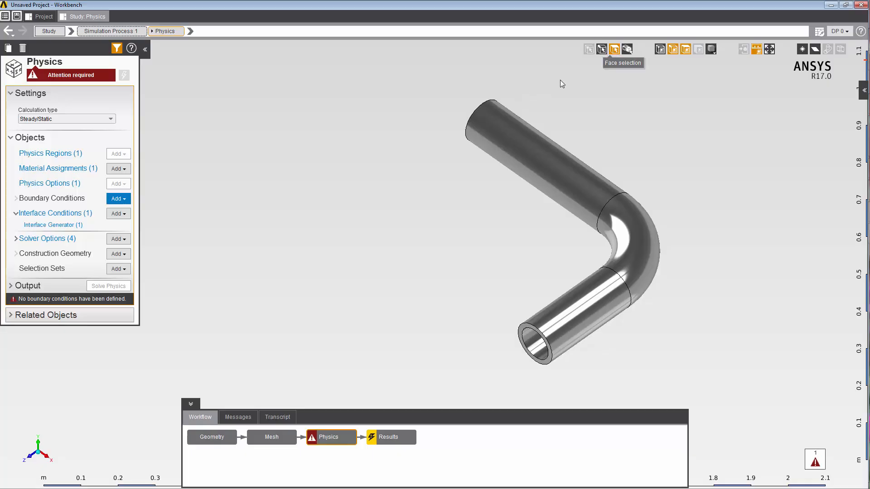
Add a displacement boundary condition to the ring-shaped end face of the pipe's longer straight section
click(524, 330)
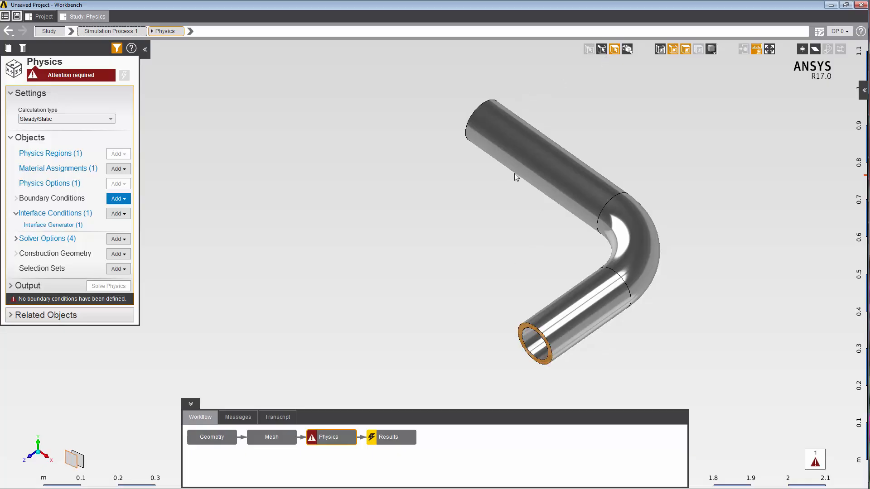
middle_drag(515, 174, 502, 210)
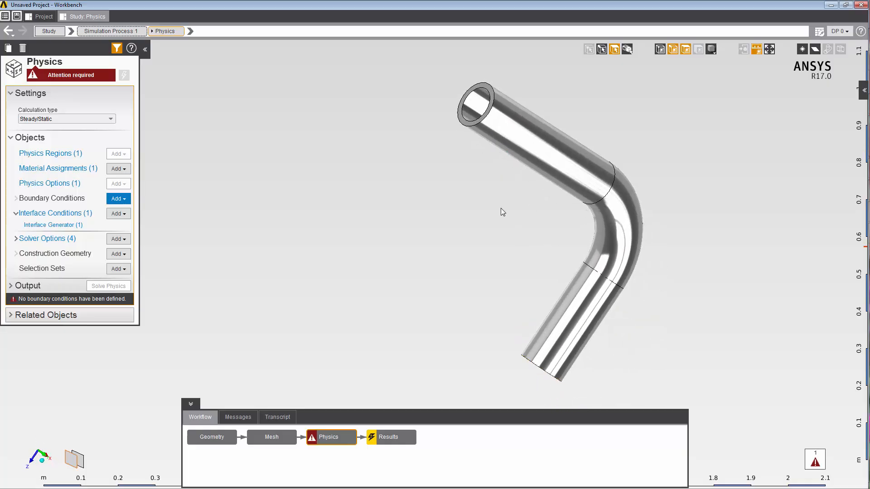
click(468, 124)
scroll(301, 172, up, 2)
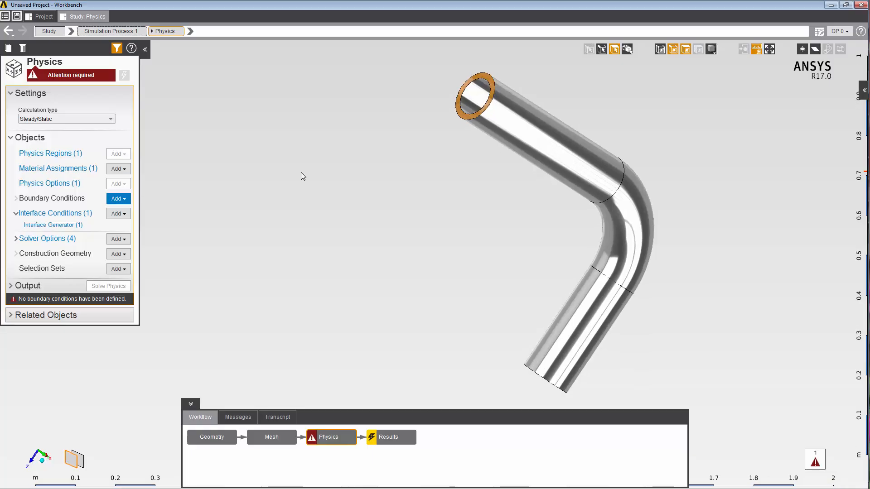
right_click(301, 173)
mouse_move(310, 180)
mouse_move(421, 194)
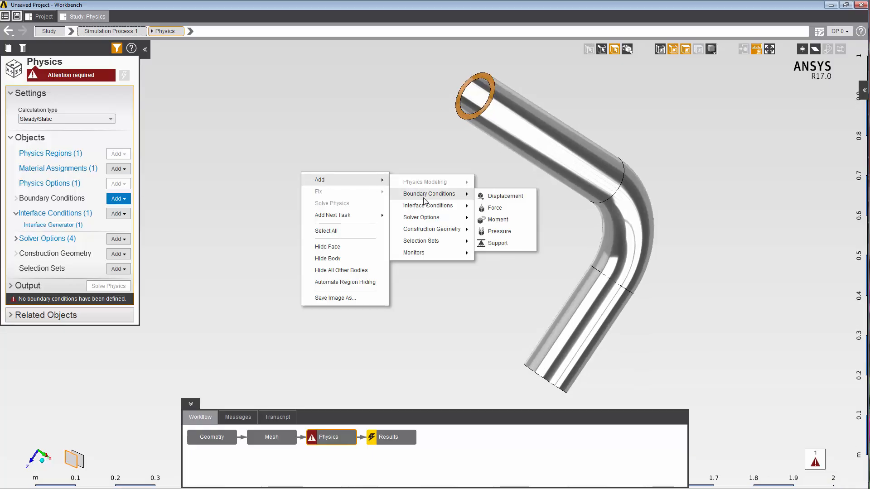
click(497, 200)
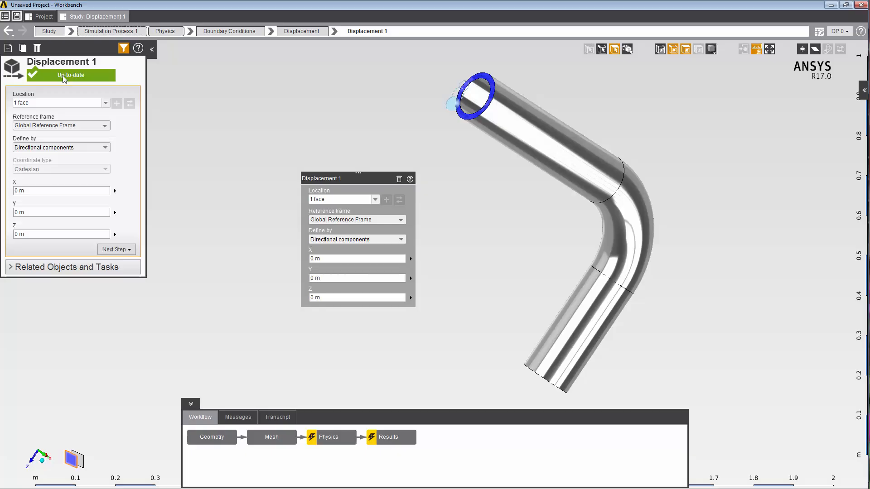
Hide the outer faces of all three pipe sections to expose the inner walls
click(517, 127)
ctrl+click(626, 241)
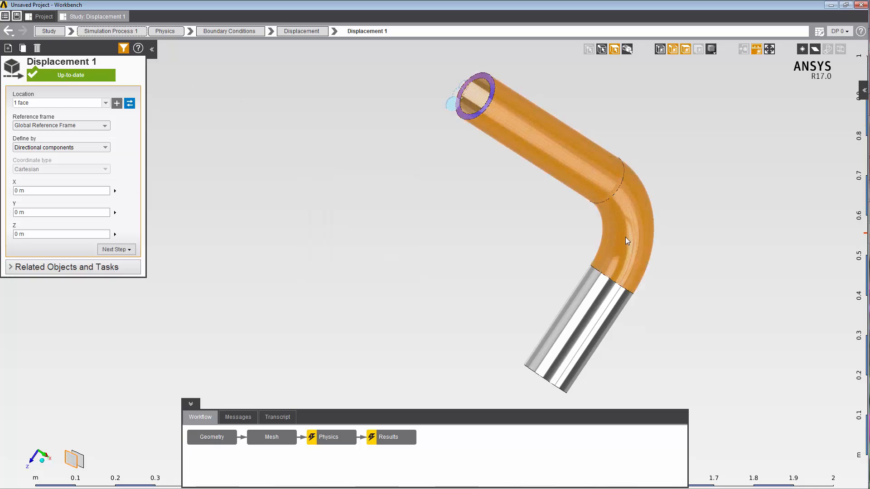
ctrl+click(593, 305)
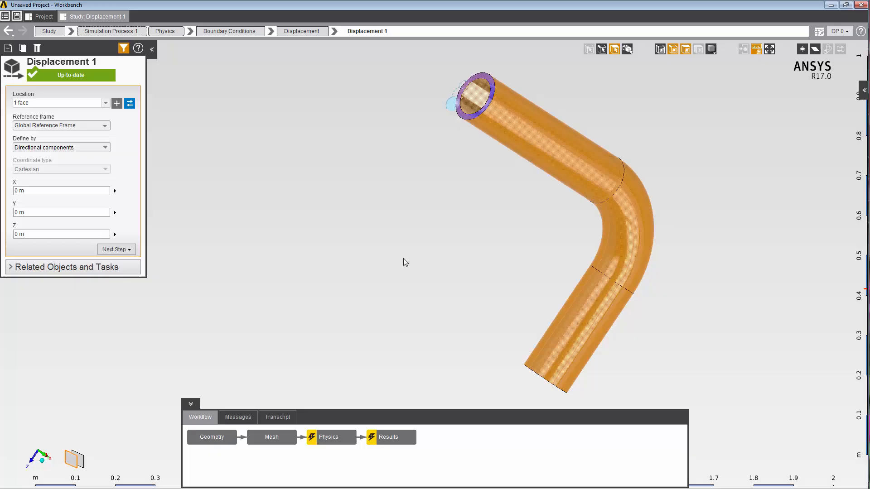
right_click(279, 174)
click(315, 266)
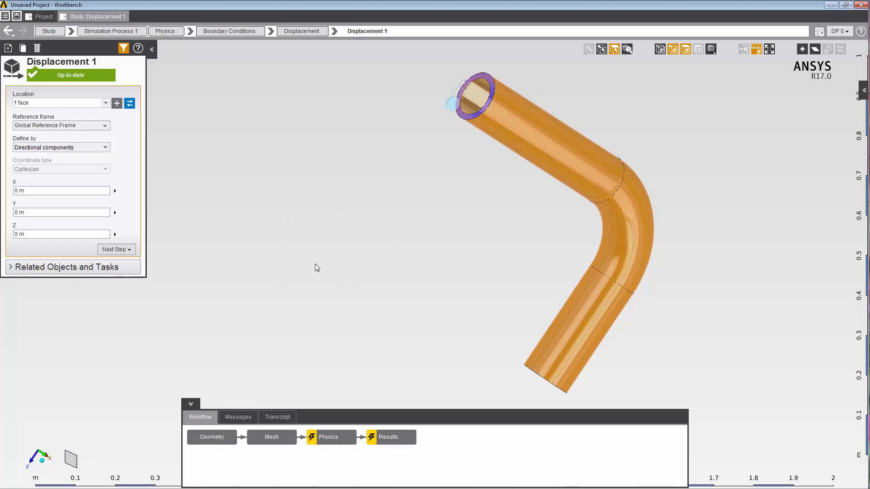
Add a pressure boundary condition to the inner faces of the three pipe sections
click(574, 148)
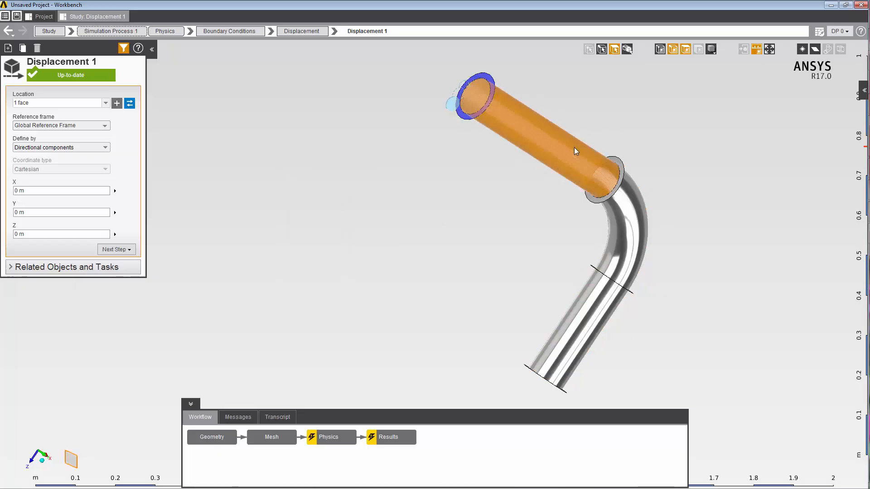
ctrl+click(635, 214)
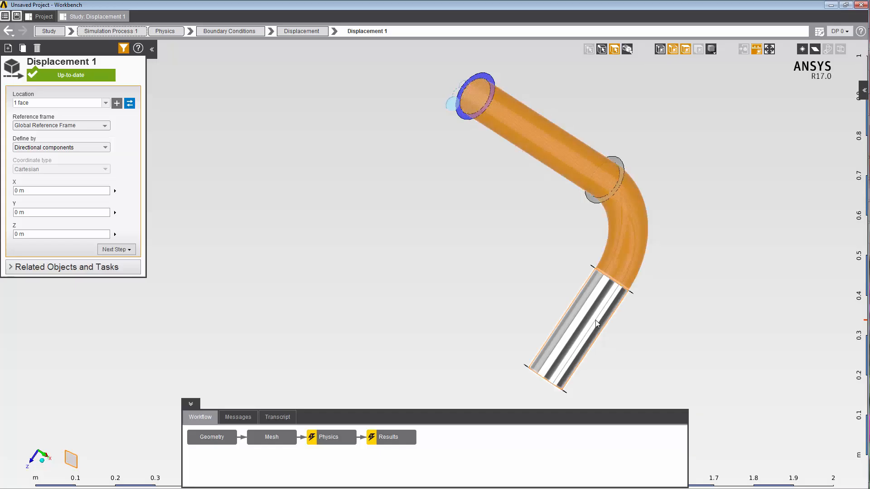
ctrl+click(595, 320)
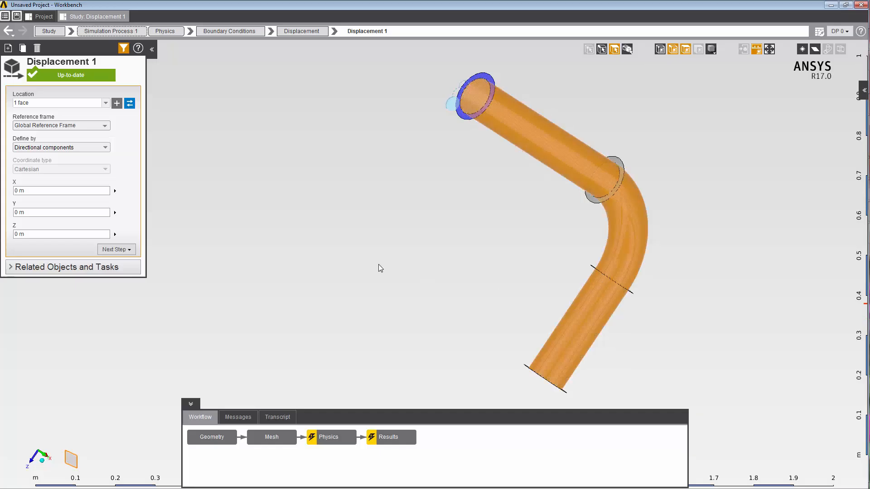
right_click(218, 146)
mouse_move(236, 170)
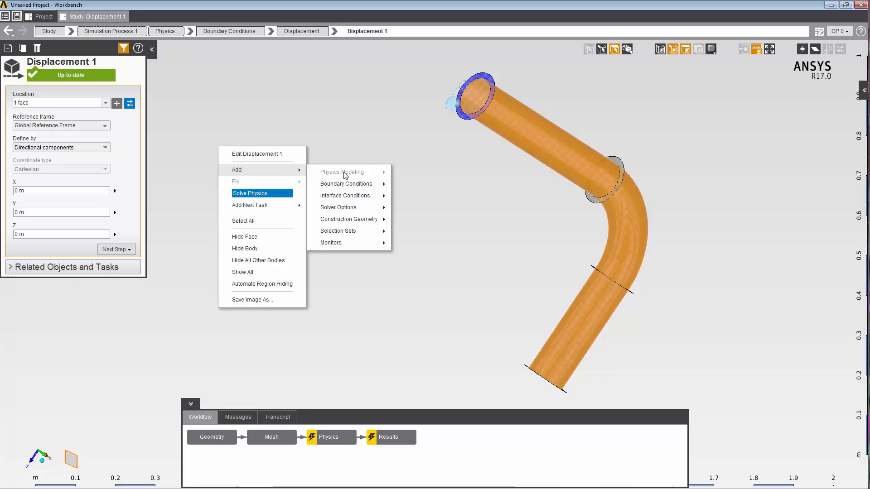
mouse_move(347, 184)
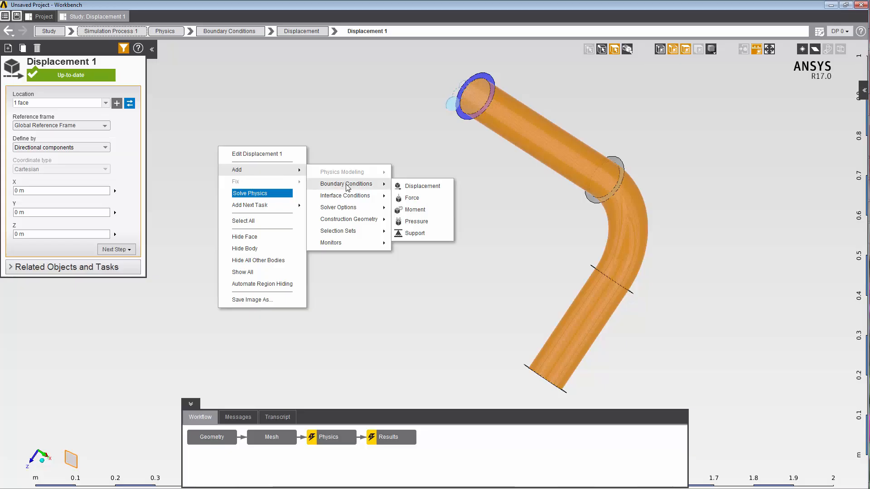
click(417, 221)
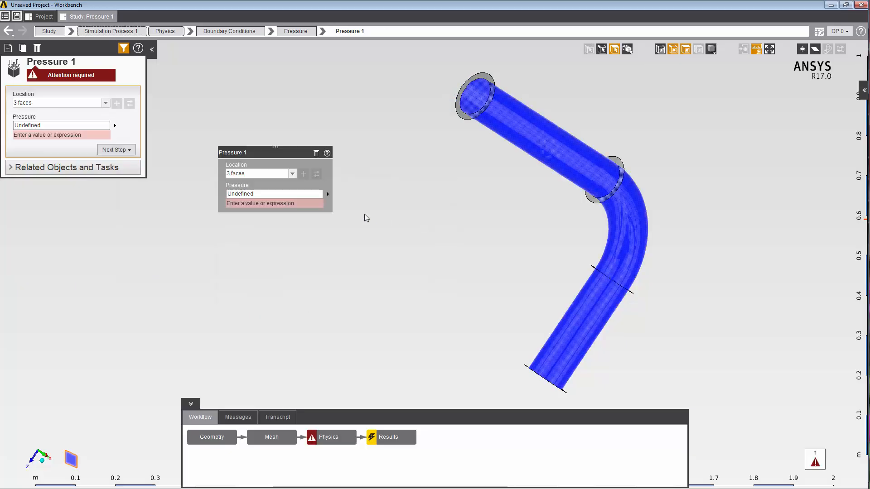
Set the pressure on the inner pipe faces to 100 MPa
click(284, 194)
text(100 )
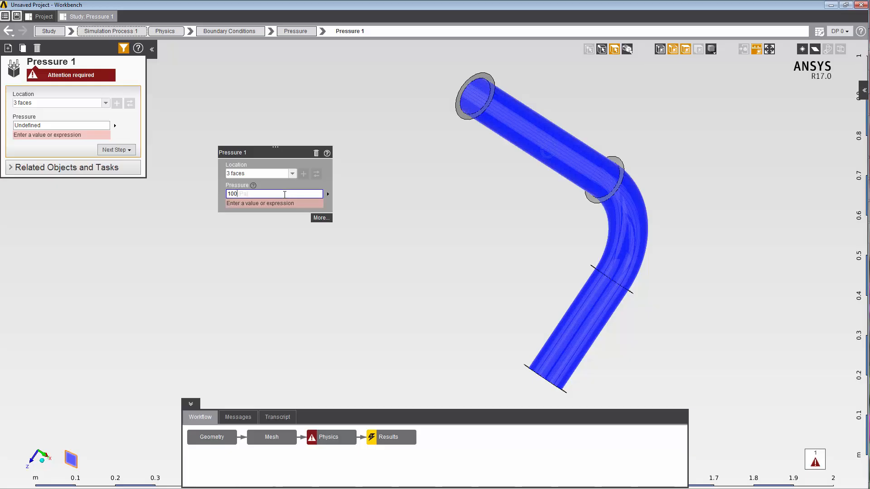
text([)
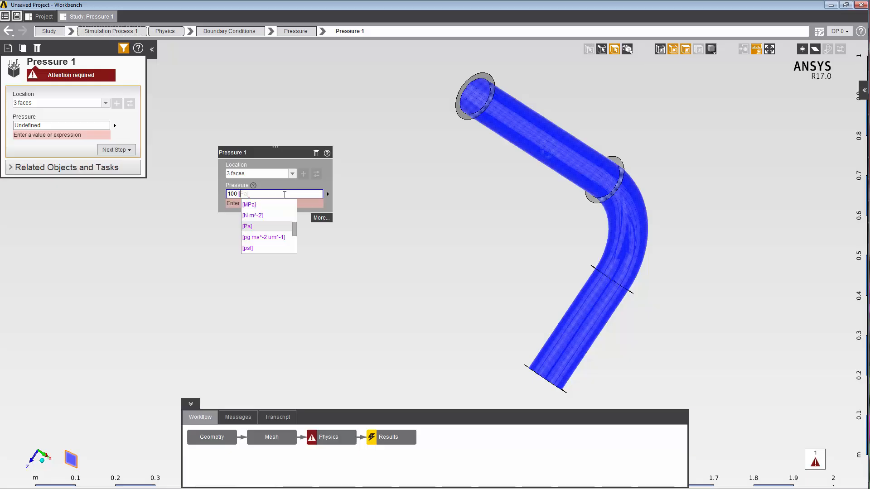
click(278, 204)
key(Return)
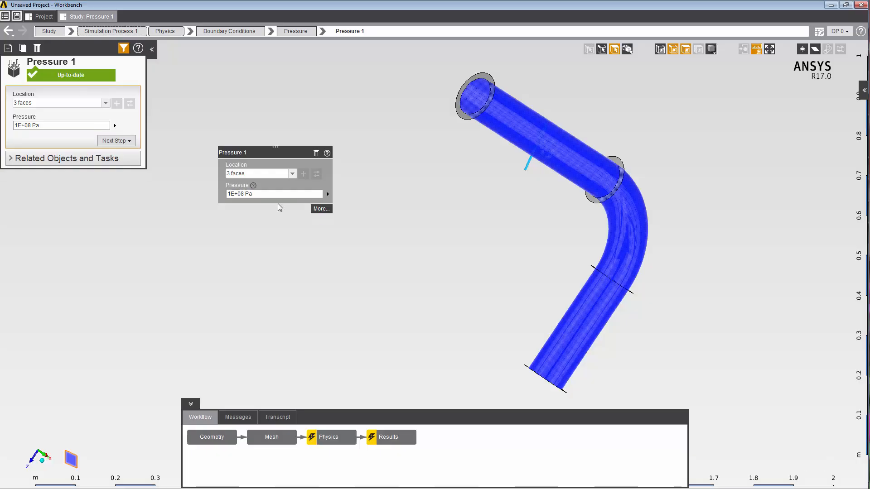
click(56, 125)
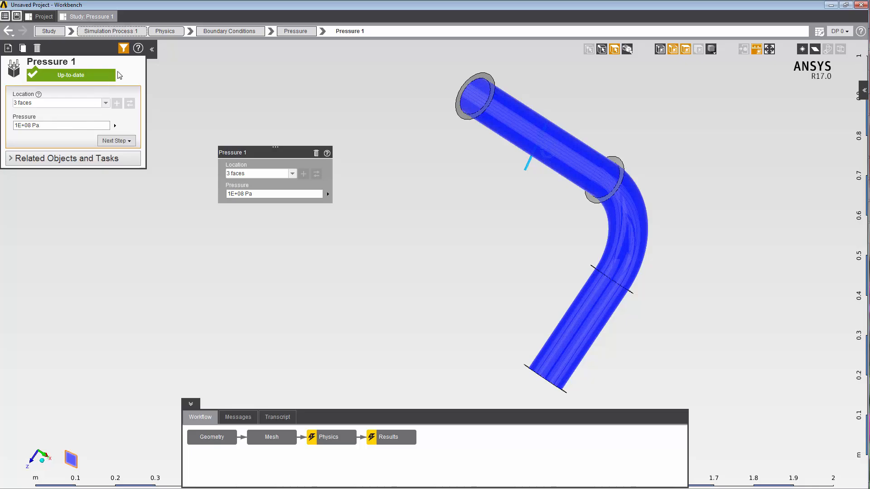
Return to the Physics task and show all the hidden pipe faces again
click(166, 31)
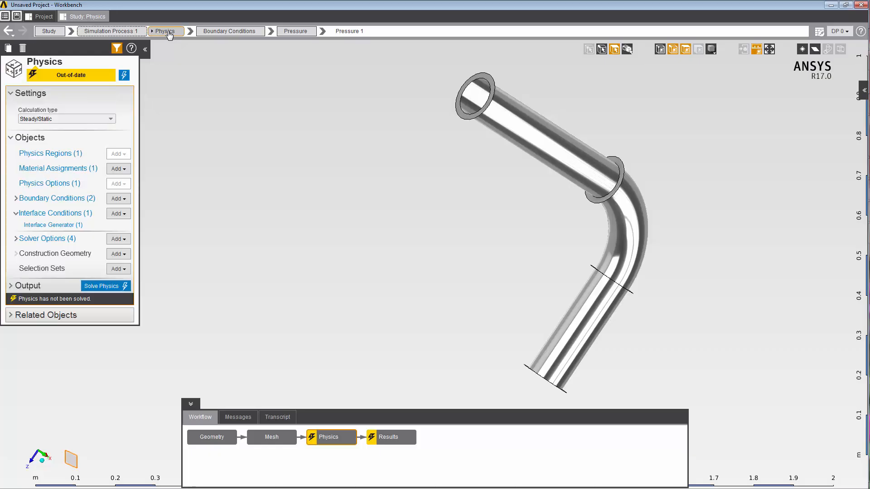
right_click(191, 181)
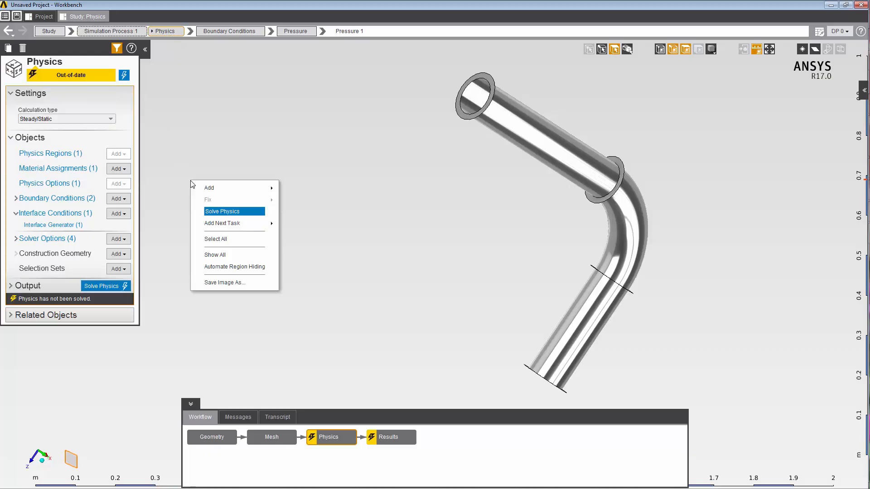
click(214, 255)
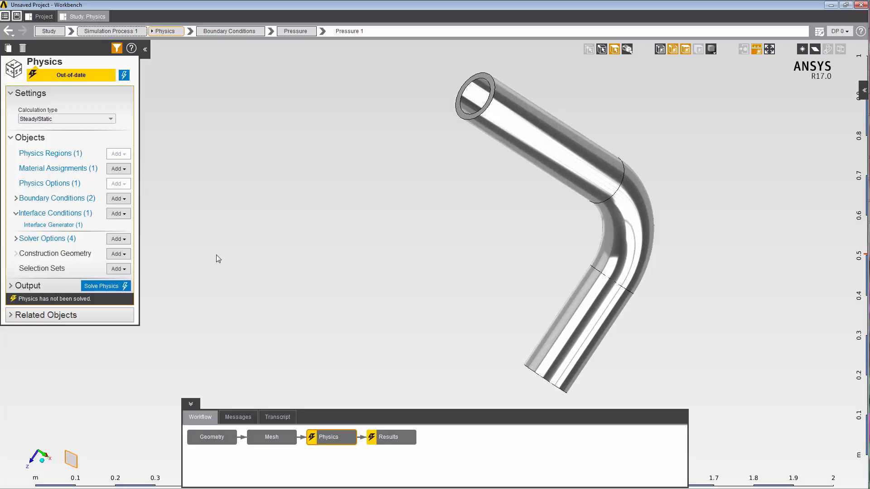
Solve the physics and evaluate the results in the Results task
click(114, 286)
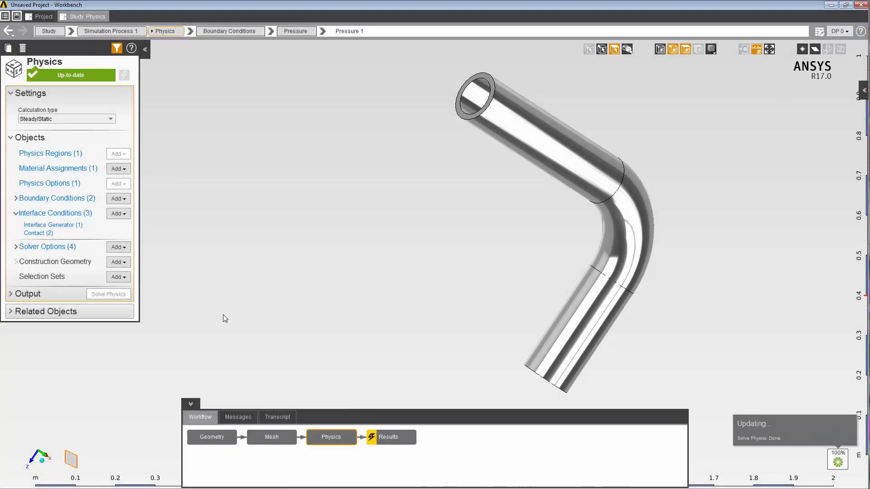
click(385, 437)
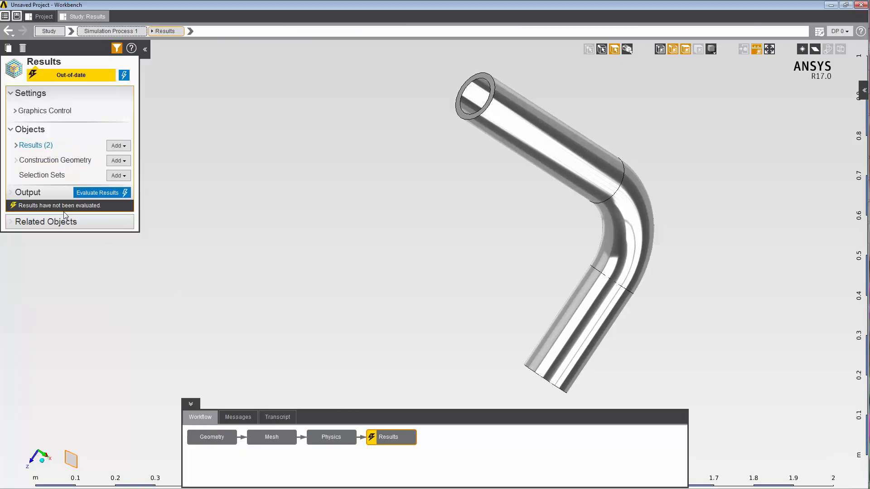
click(93, 193)
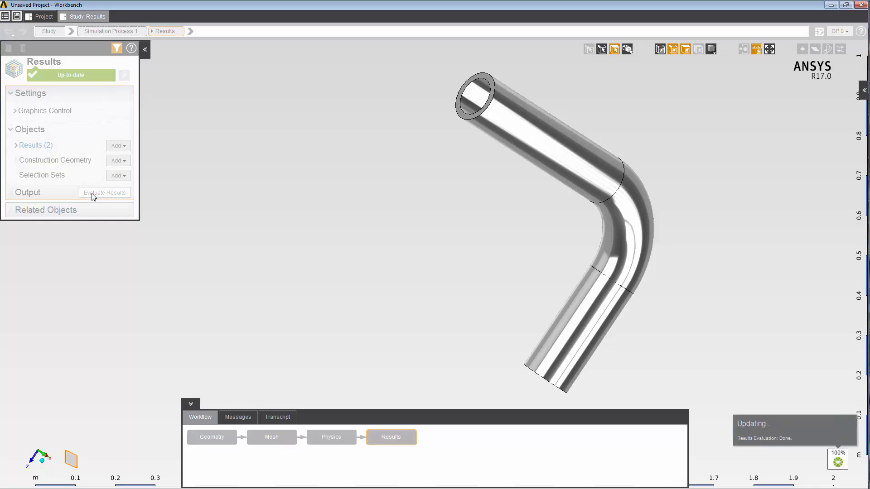
Open the Displacement Magnitude contour from the Results objects to view the pipe's displacement
click(16, 146)
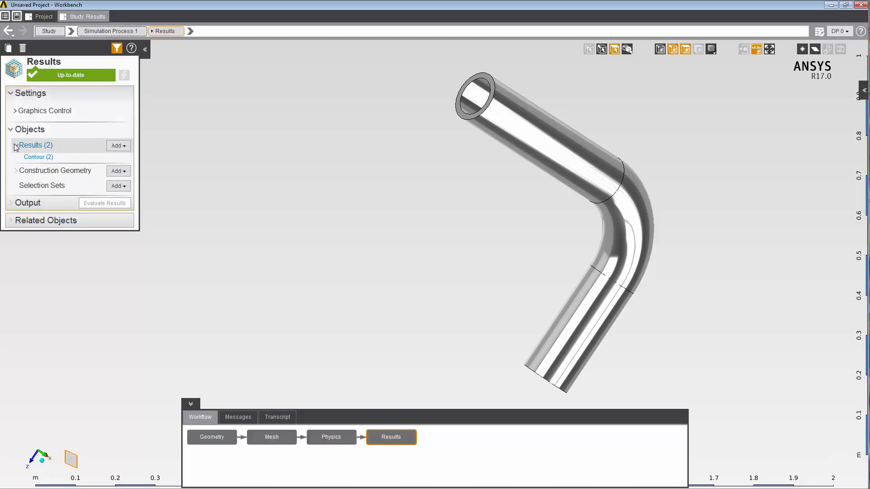
click(34, 159)
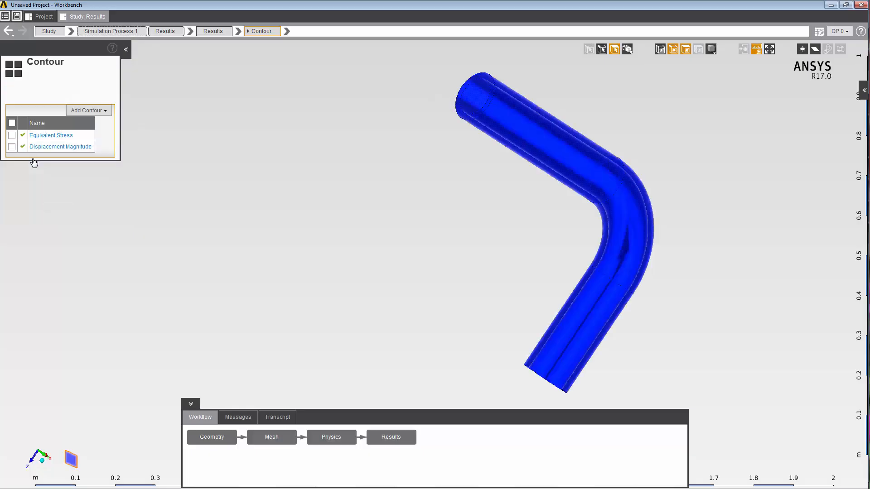
click(57, 148)
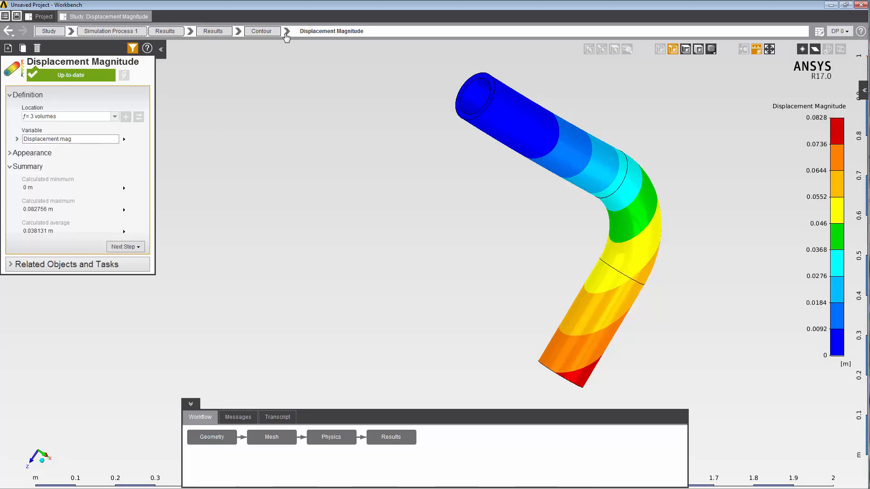
Switch to the Equivalent Stress contour and animate it on the deforming pipe
click(287, 32)
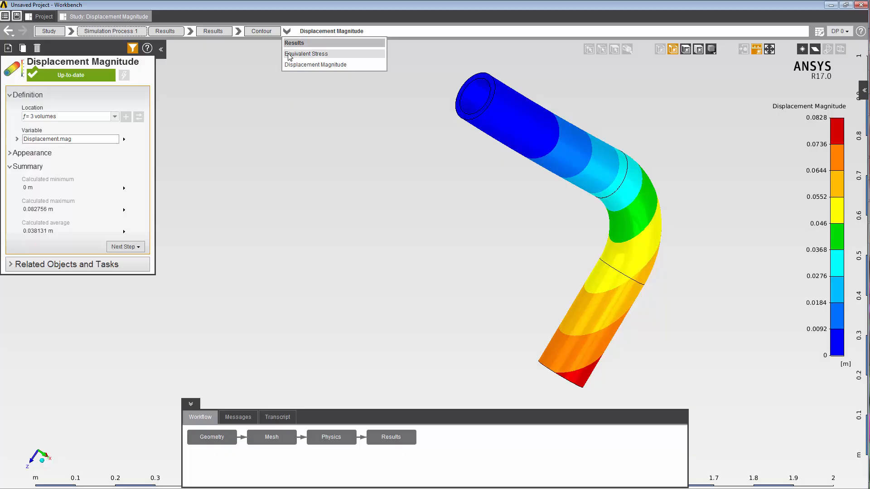
click(289, 54)
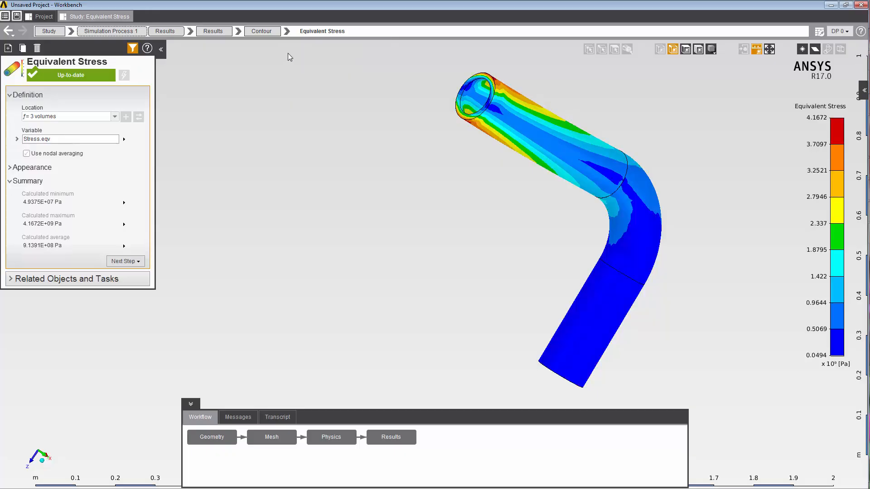
right_click(249, 178)
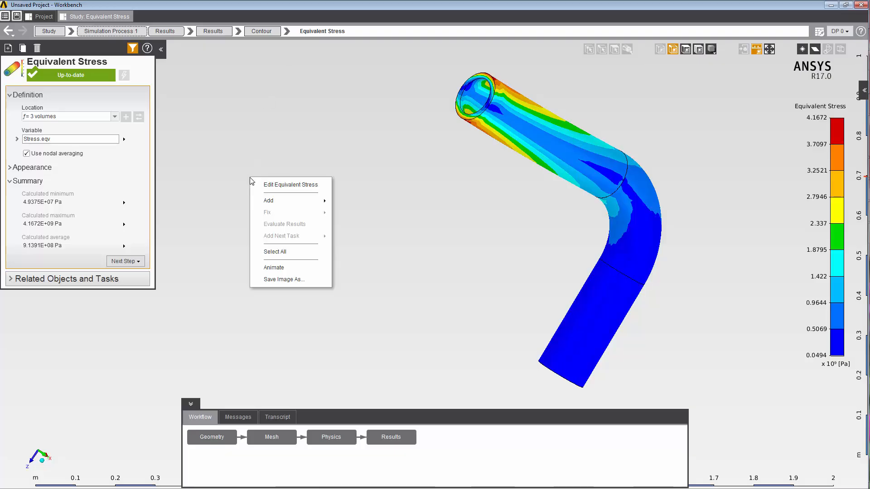
click(270, 268)
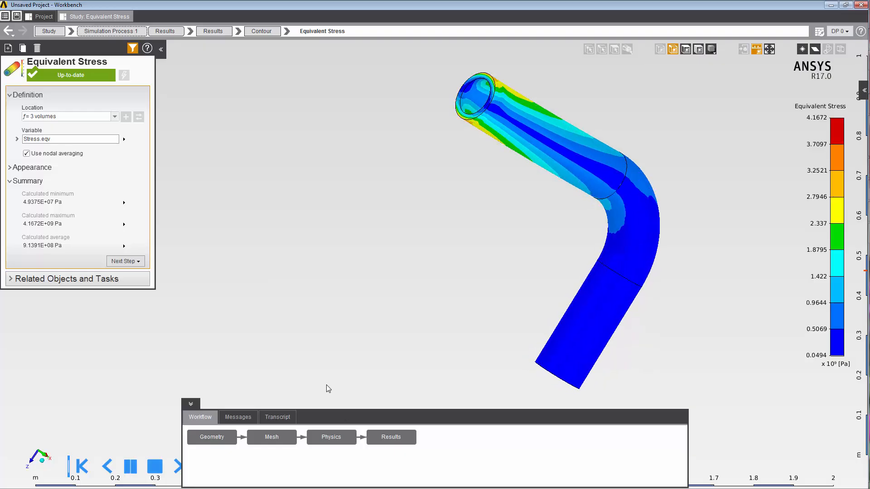
Return to the Results task, add a Force Reaction result for the three volumes and evaluate it
click(385, 447)
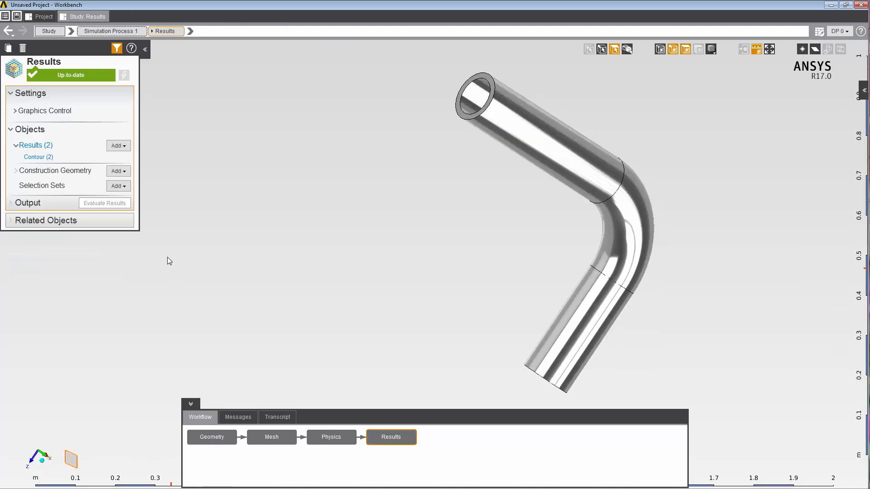
right_click(204, 150)
mouse_move(213, 158)
mouse_move(318, 160)
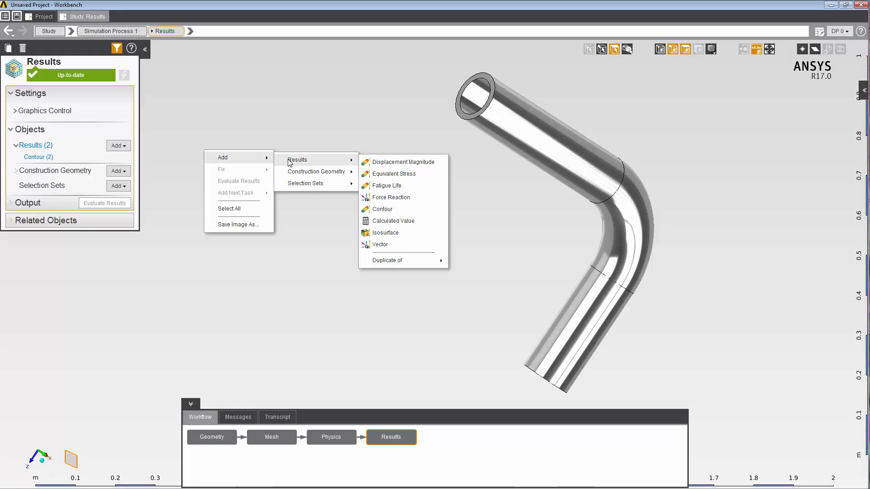
click(402, 198)
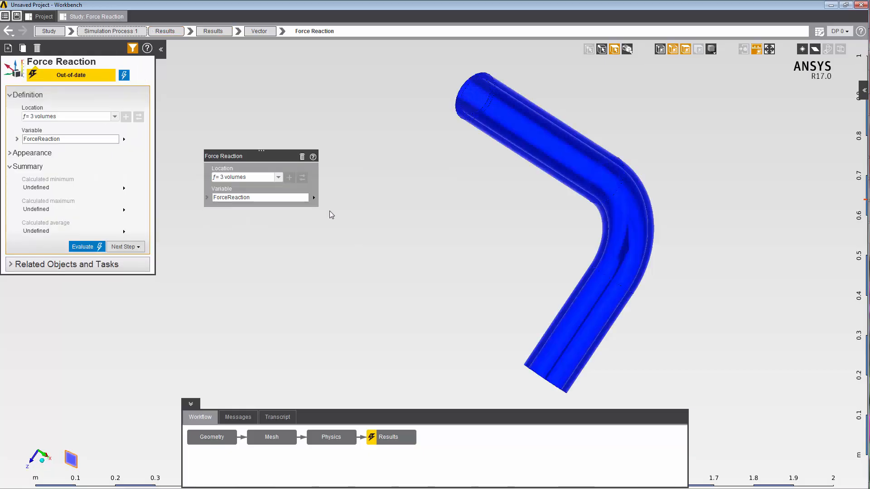
click(80, 247)
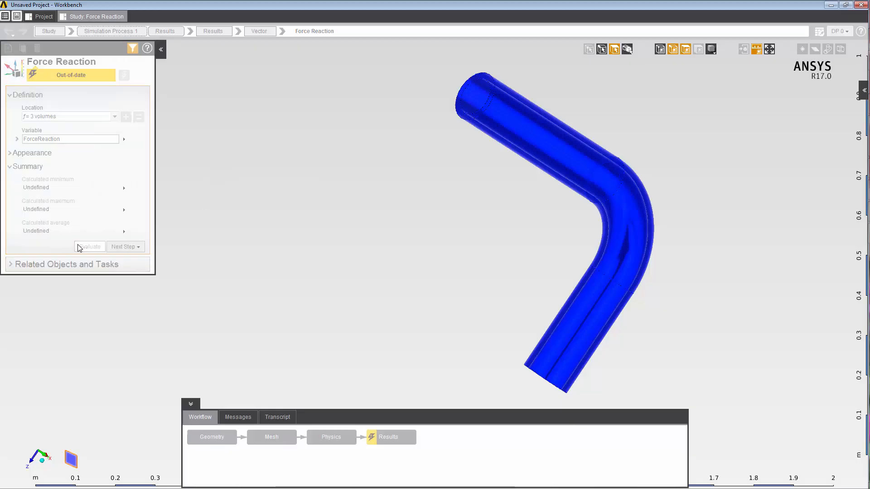